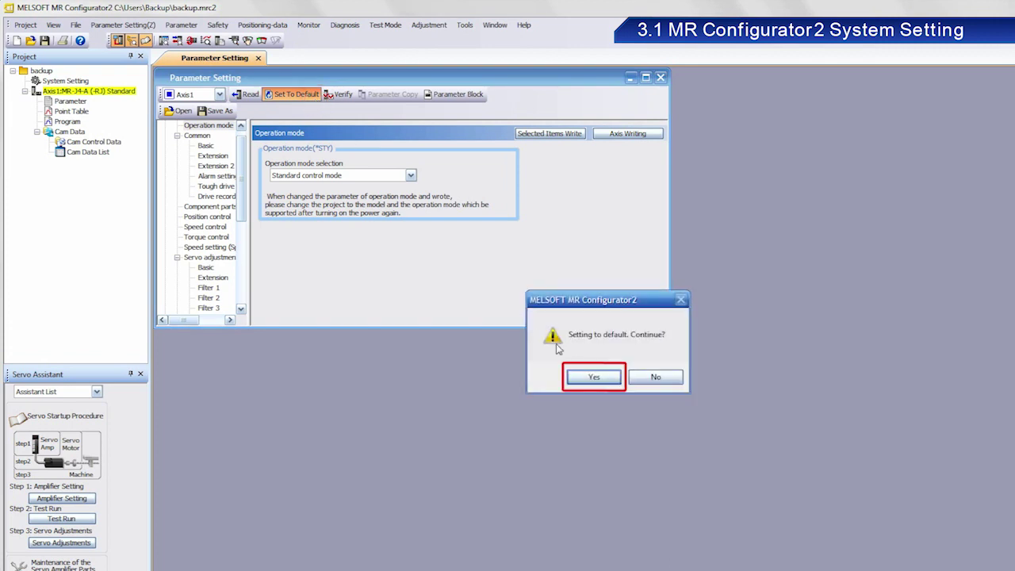
Step: Reset the Axis1 parameters to default with parameter block 00AA and write them to the servo amplifier despite the servo-on status
click(610, 378)
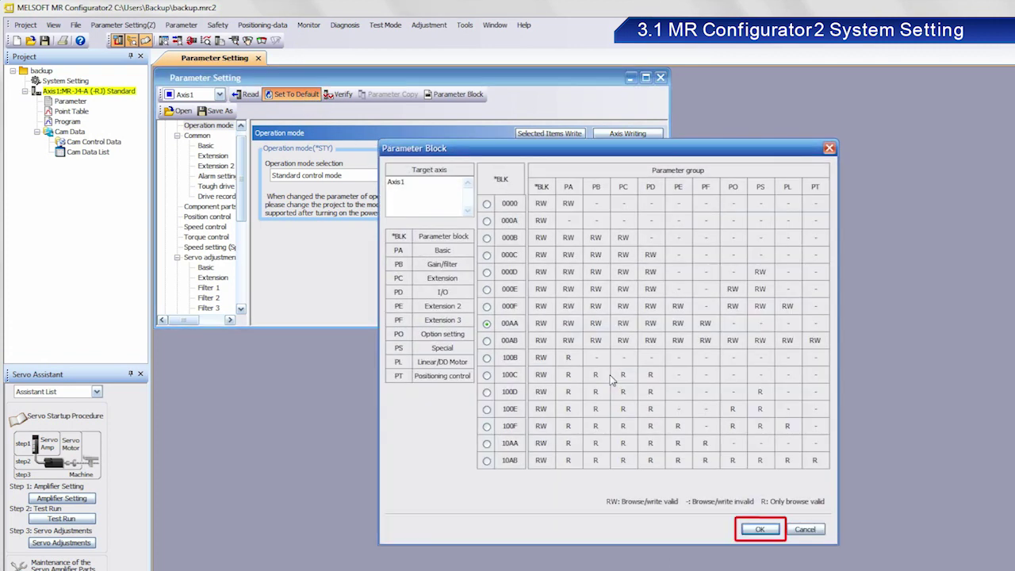
click(767, 535)
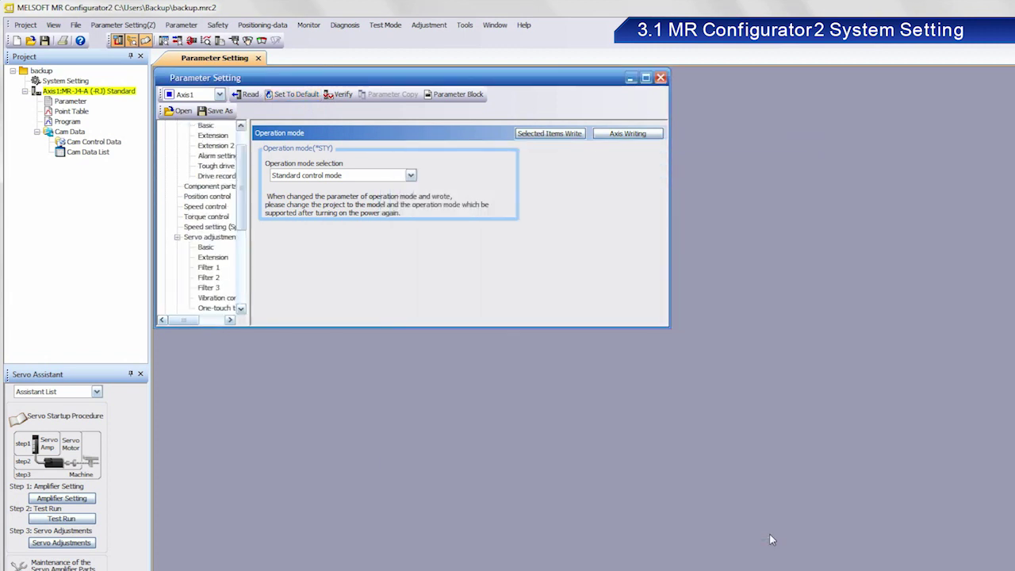
click(647, 134)
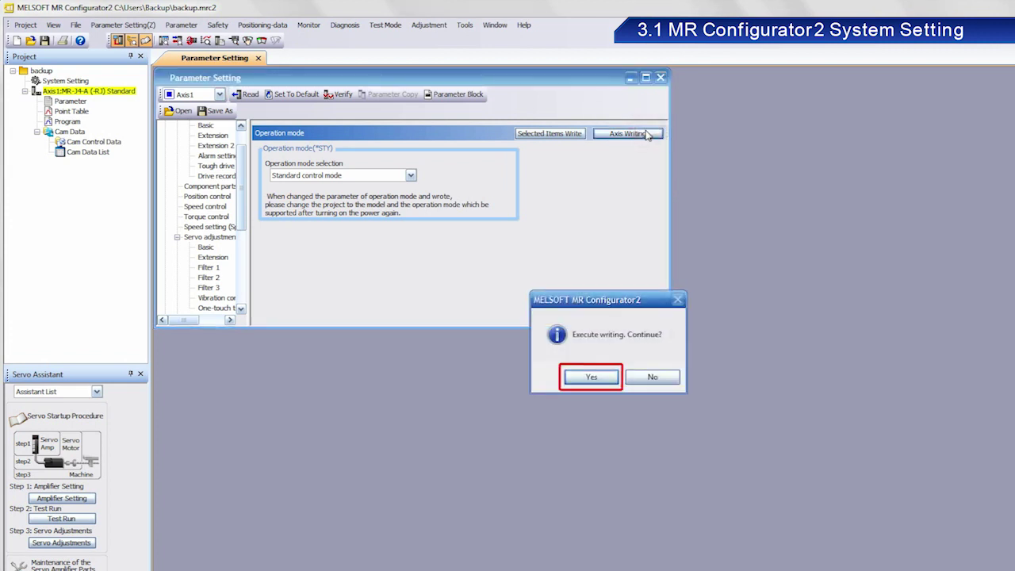
click(610, 379)
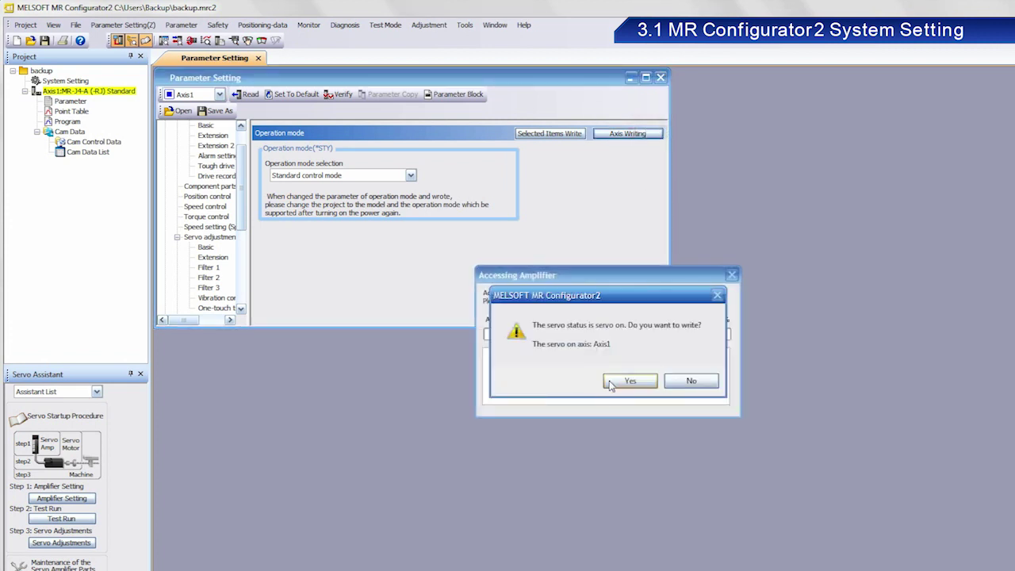
click(611, 380)
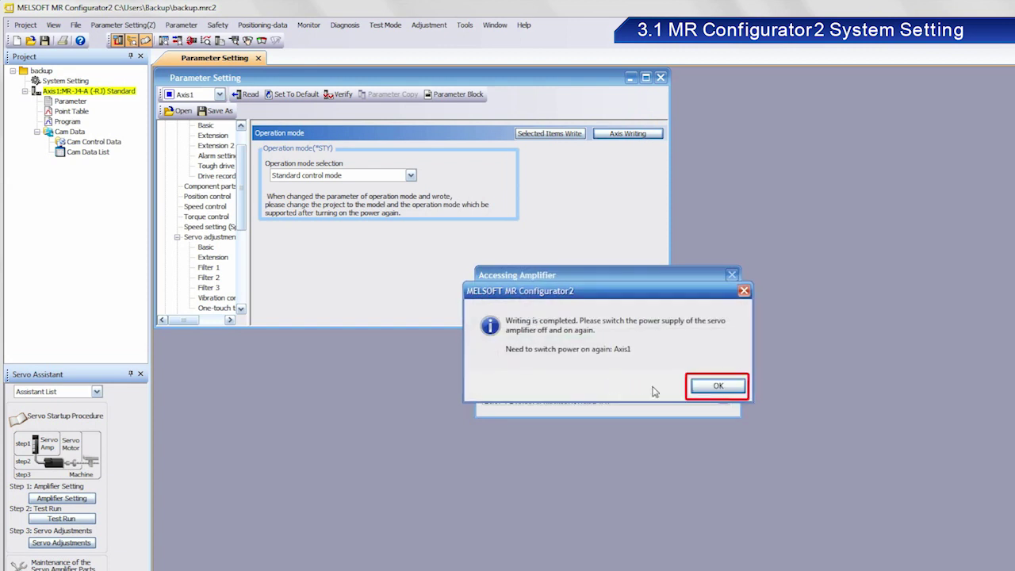
click(728, 388)
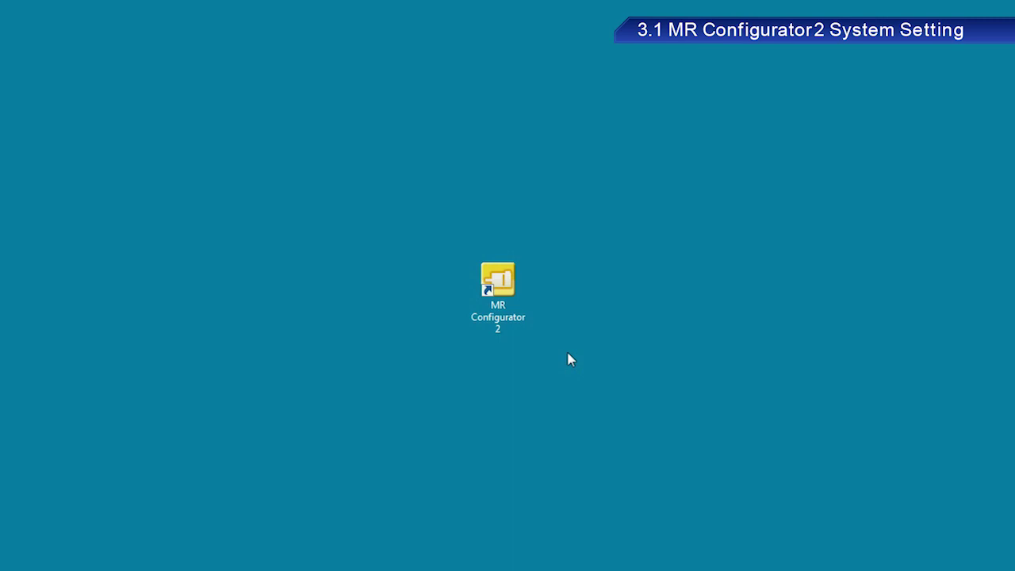
Step: Launch MR Configurator2 and create a new project with model MR-J4-A (-RJ), Standard operation mode and a USB servo amplifier connection
double_click(499, 287)
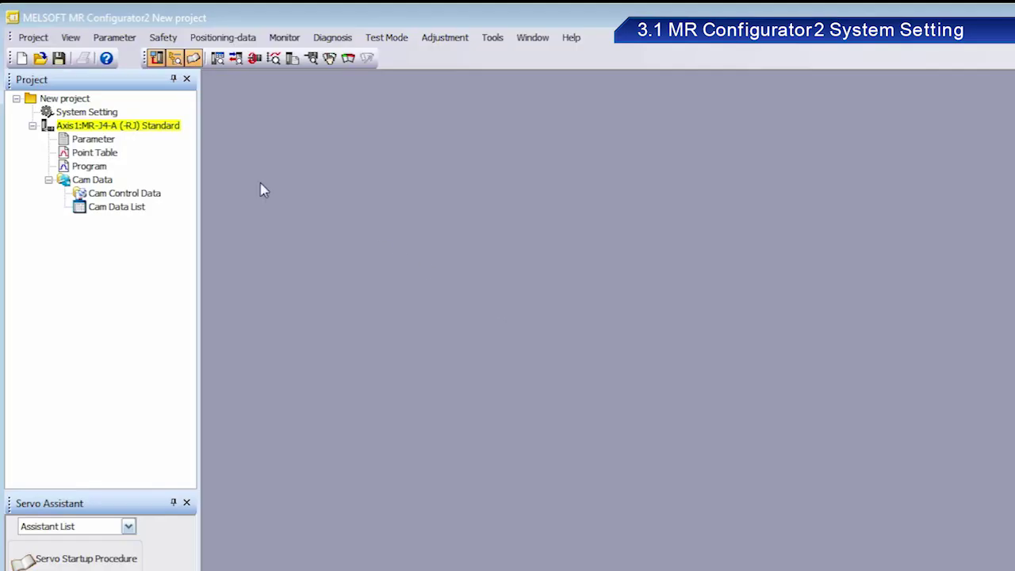
click(43, 38)
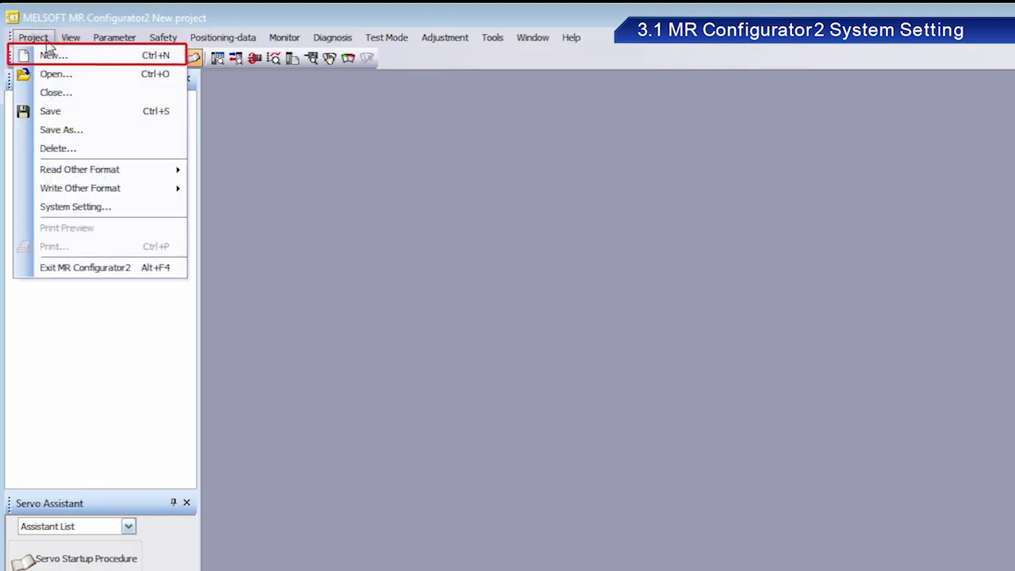
click(63, 62)
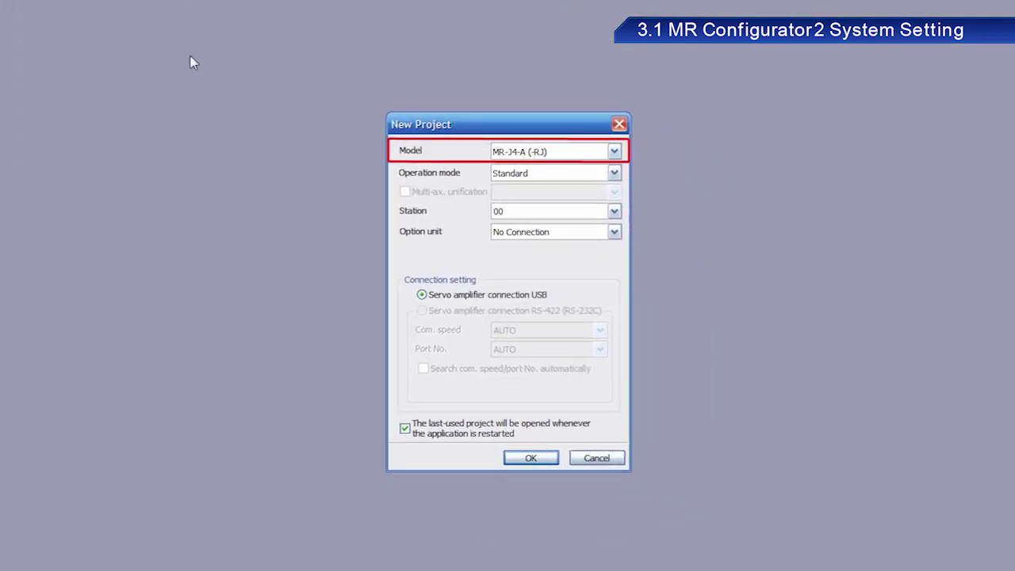
click(615, 152)
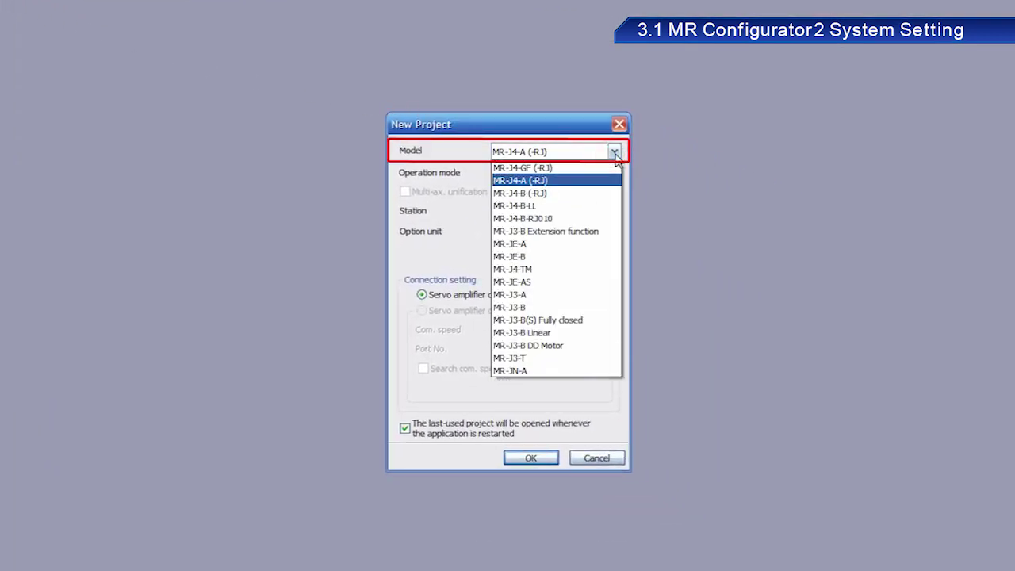
click(612, 182)
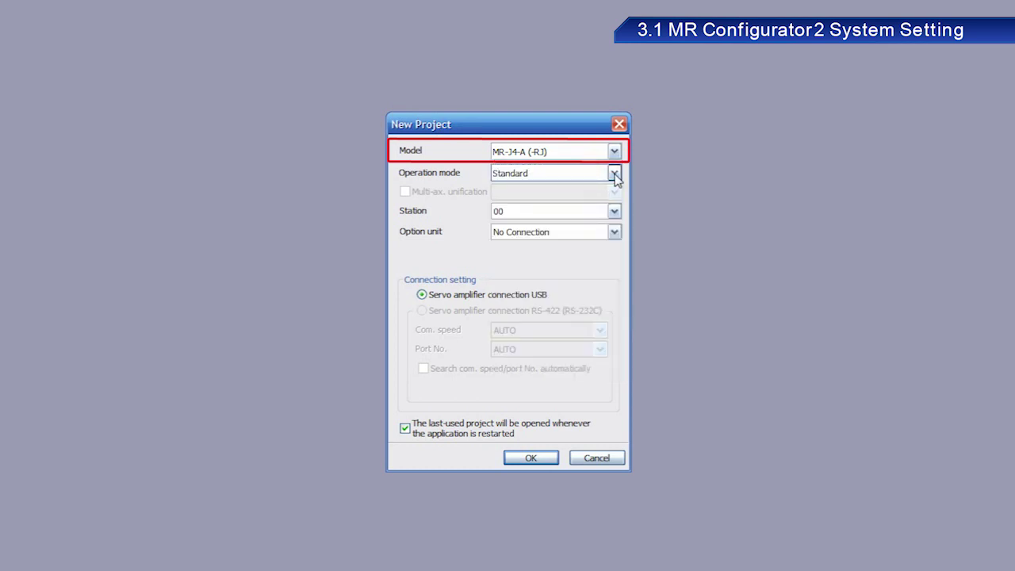
click(615, 174)
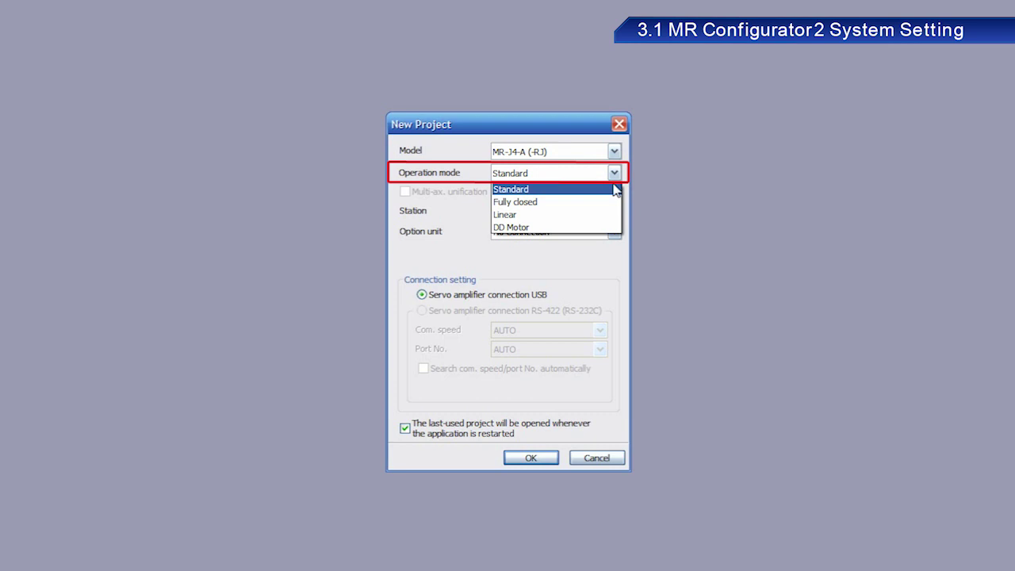
click(617, 189)
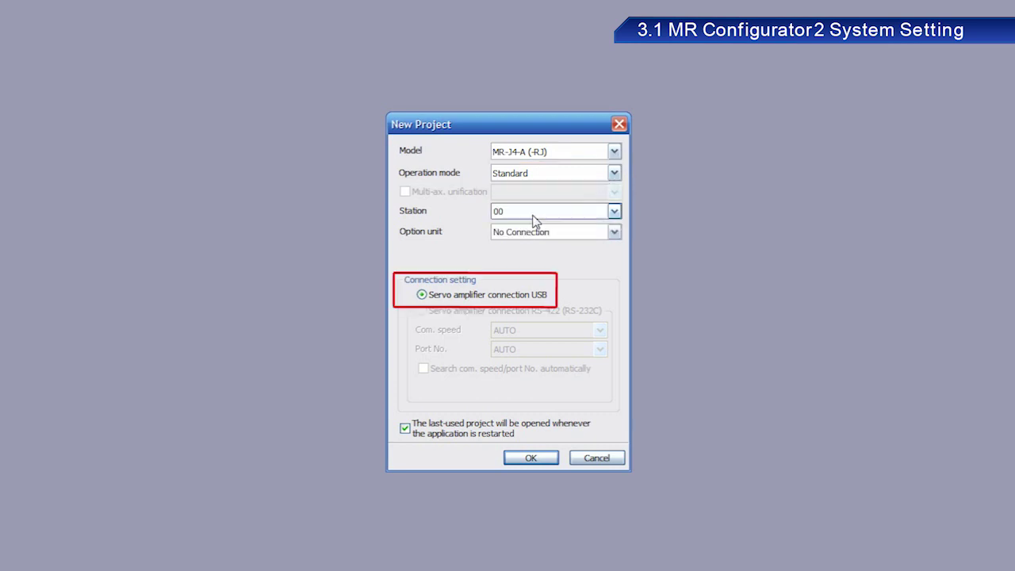
click(422, 294)
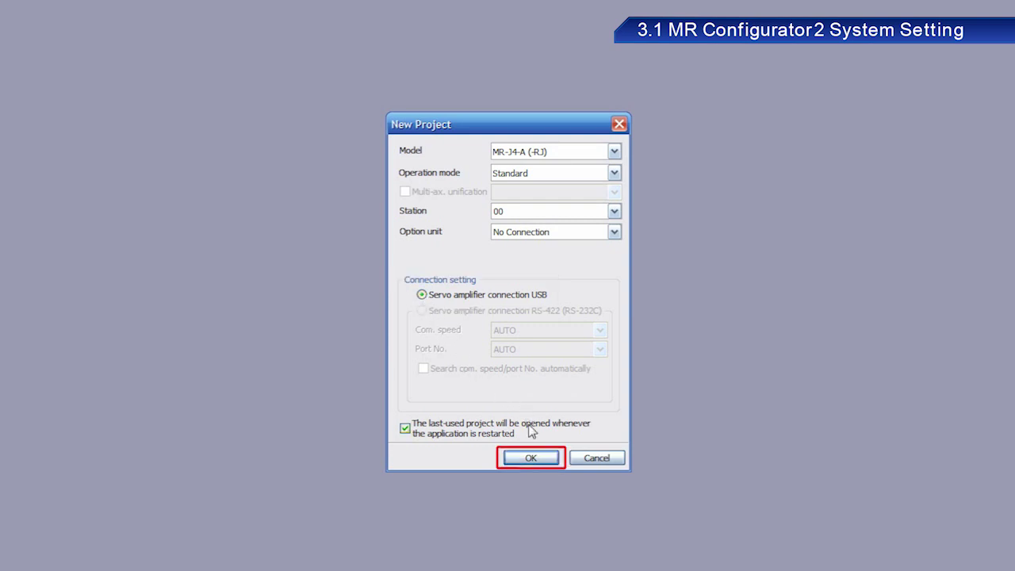
click(543, 465)
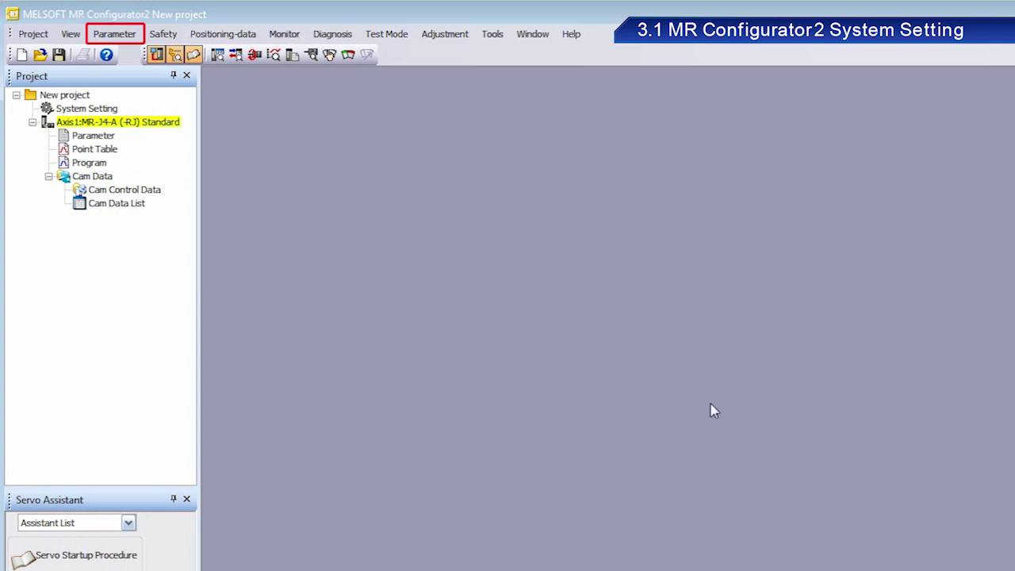
Step: In the Common - Basic parameters, select Position control mode and CCW direction during forward pulse input, CW direction during reverse pulse input
click(138, 45)
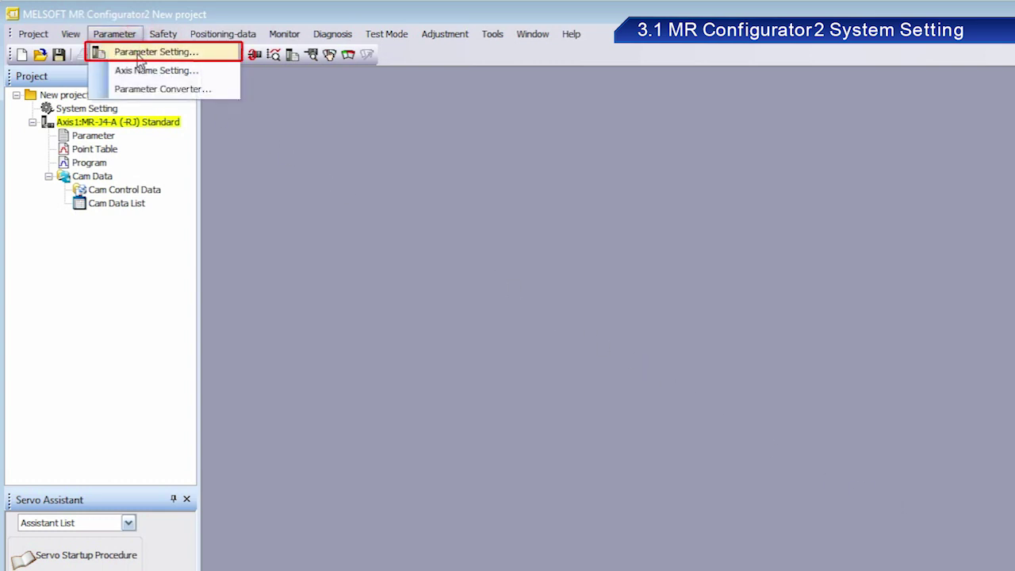
click(139, 54)
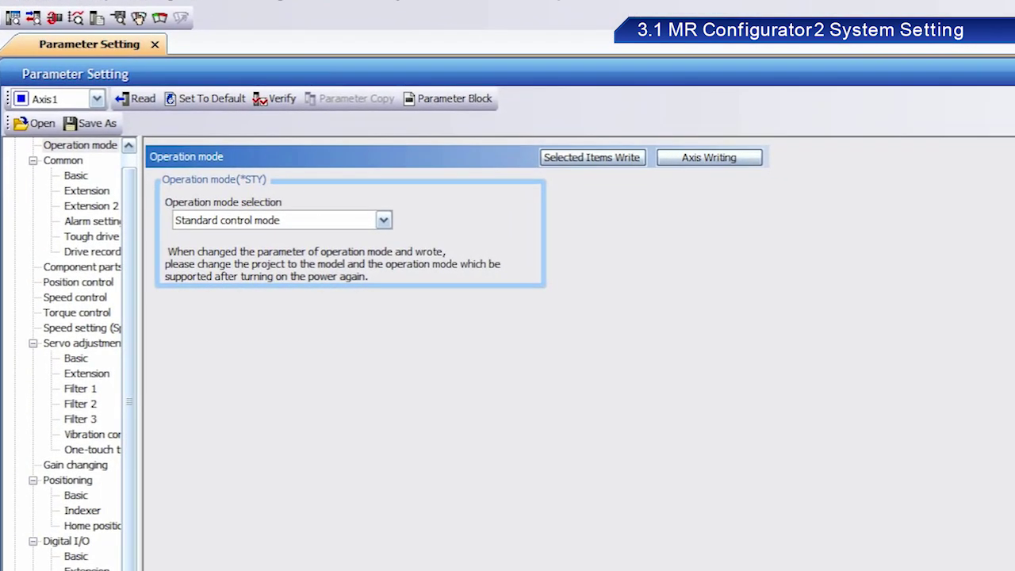
drag(140, 244, 231, 246)
click(77, 176)
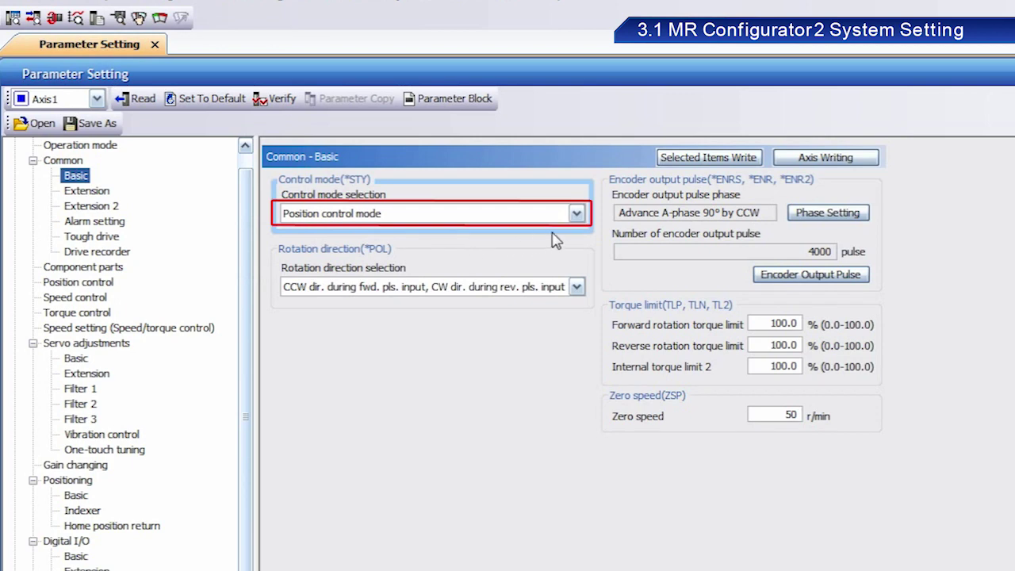
click(579, 215)
click(577, 230)
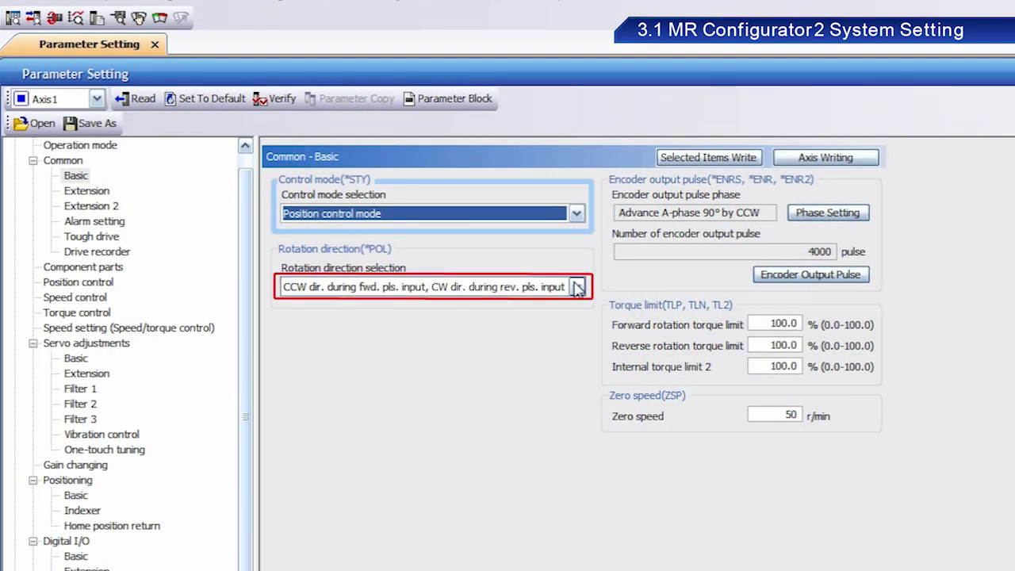
click(577, 287)
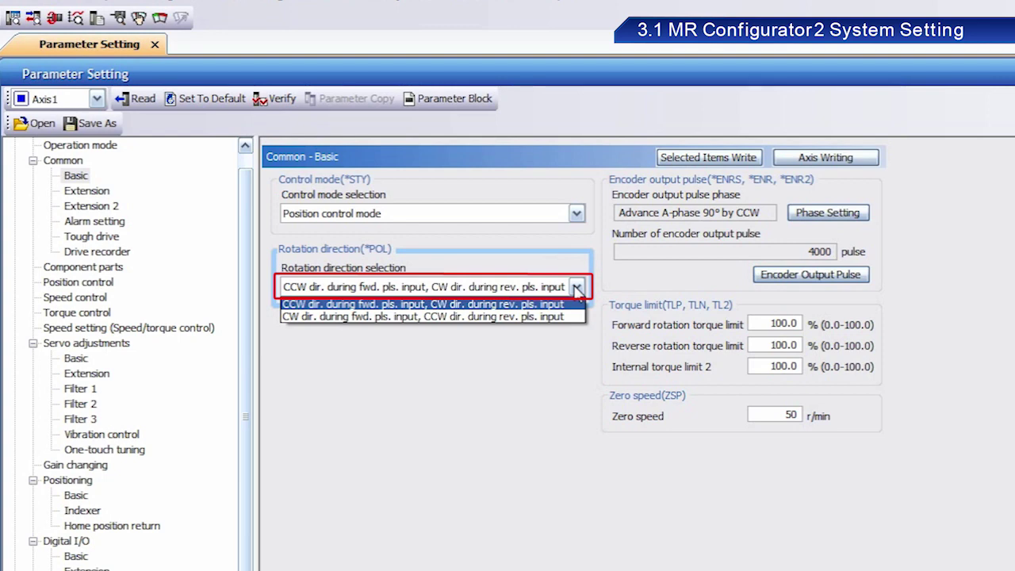
click(573, 304)
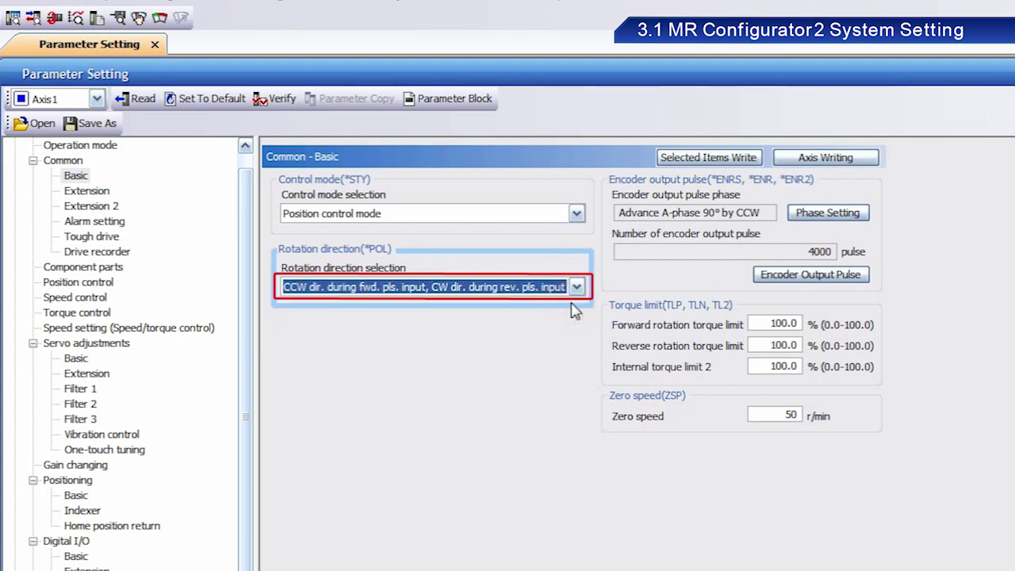
Step: In the Common - Extension 2 parameters, set the forced stop deceleration function to enabled (Use EM2)
click(115, 208)
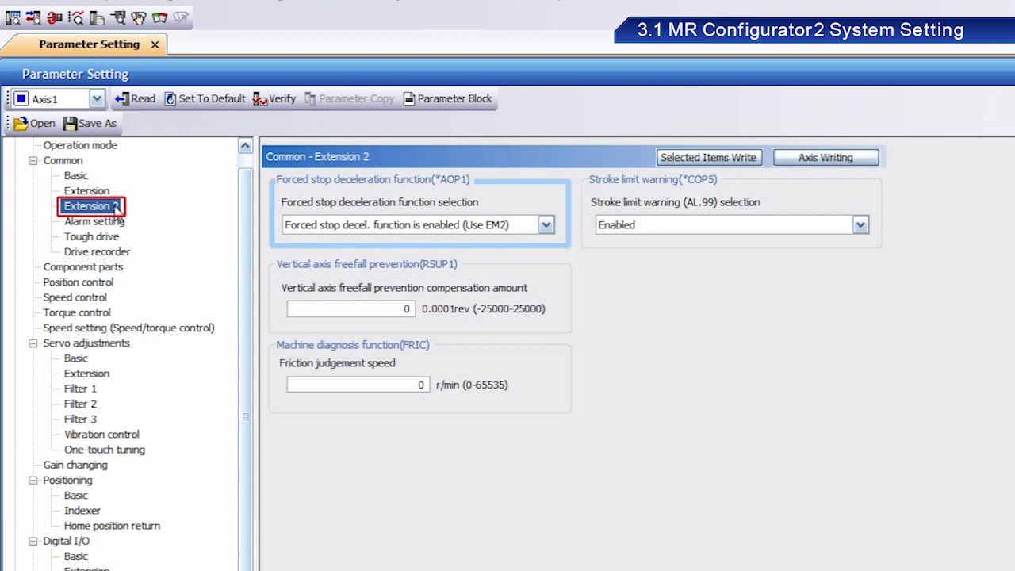
click(546, 225)
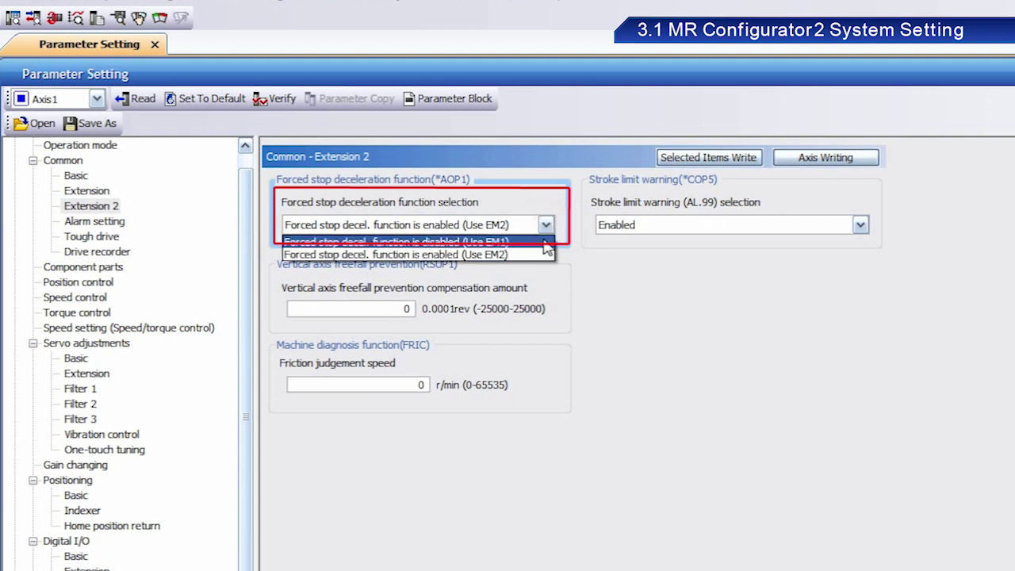
click(544, 254)
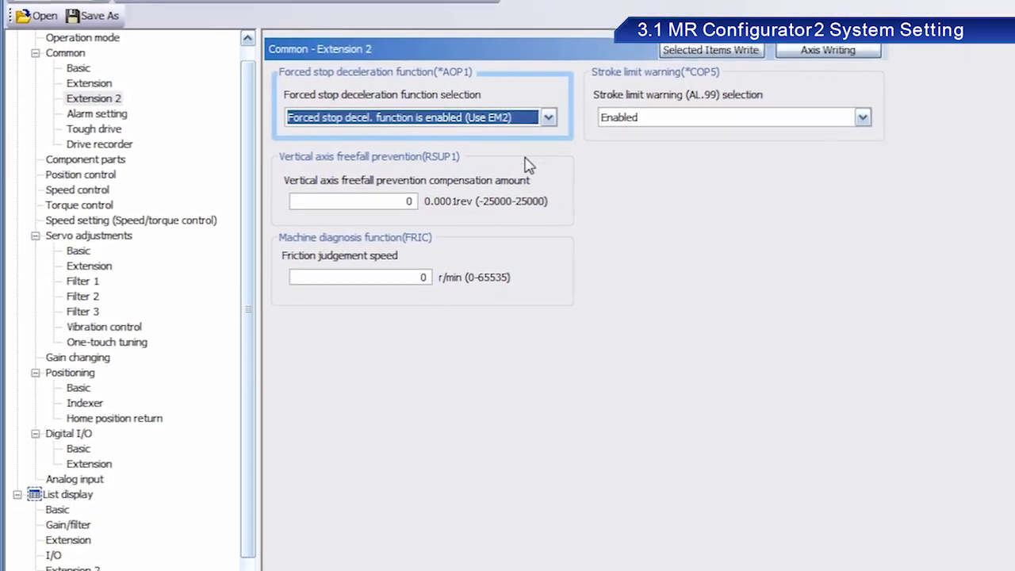
Step: In the Digital I/O parameters, assign the SON input signal to turn ON automatically
click(75, 416)
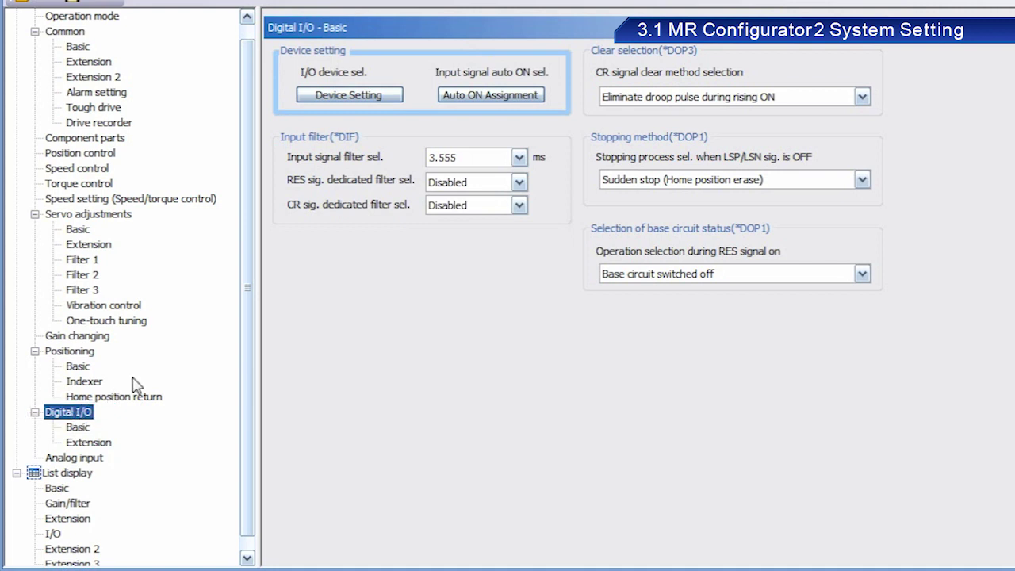
click(496, 102)
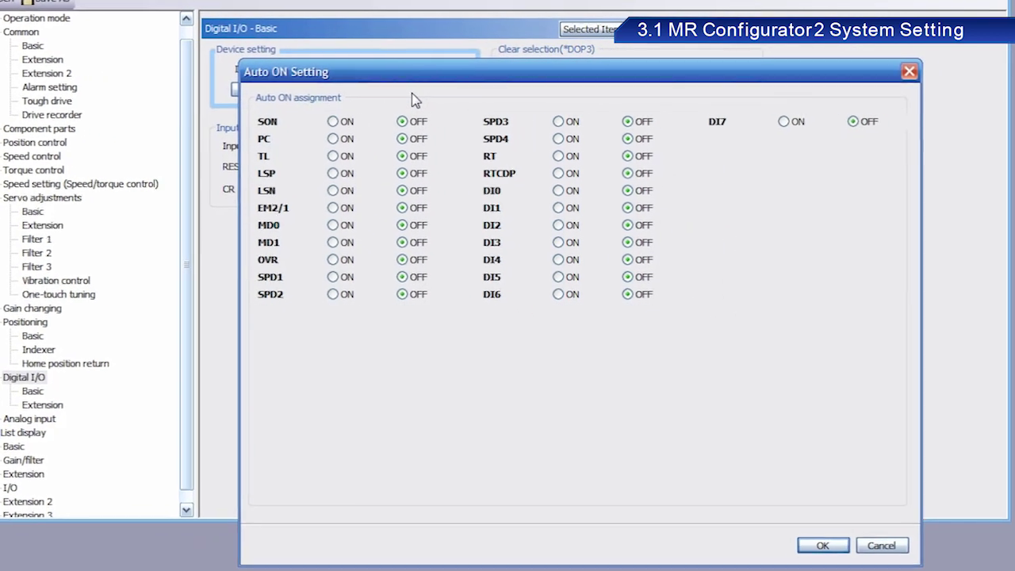
click(319, 120)
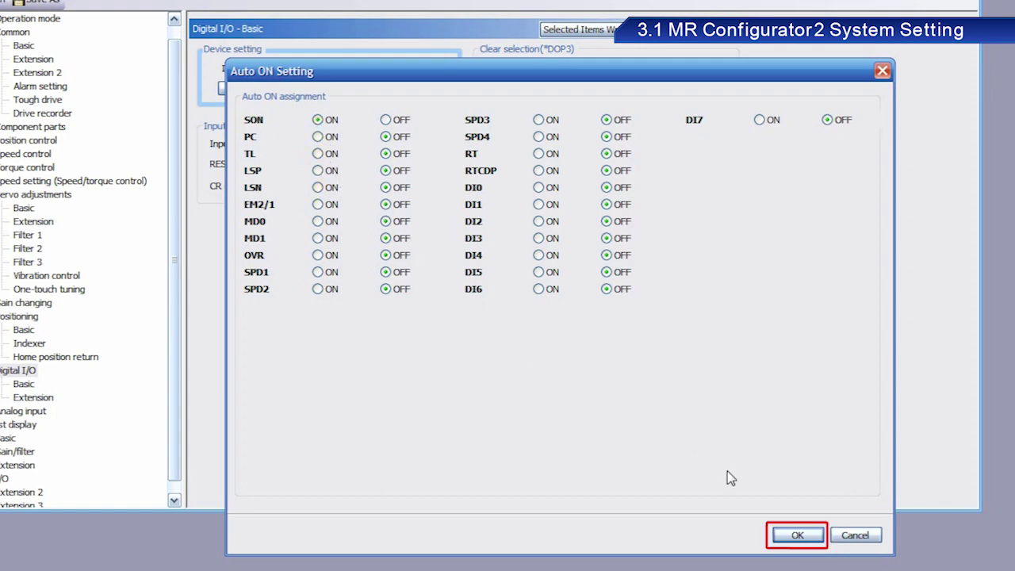
click(811, 537)
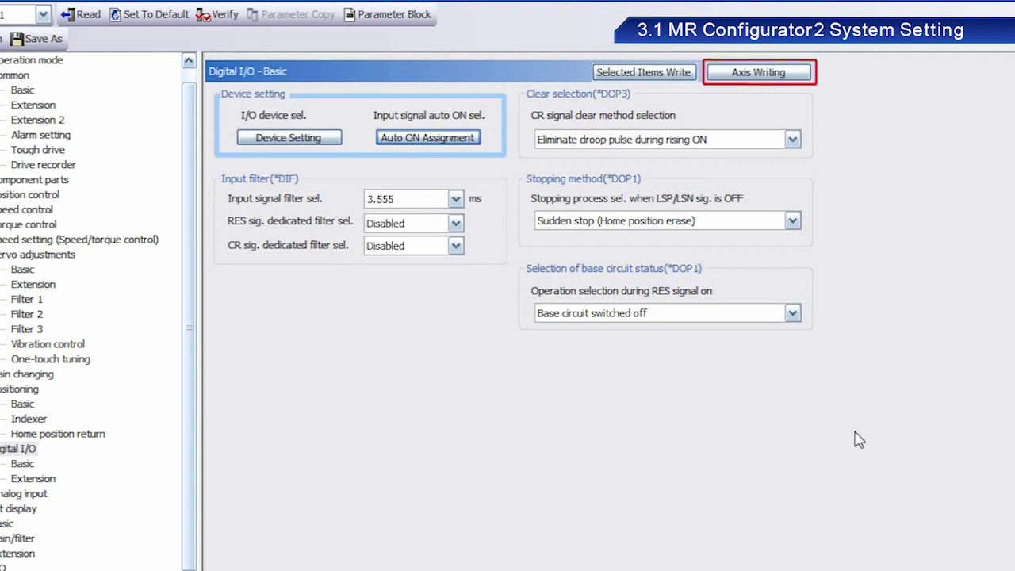
Step: Write the configured Axis1 parameters to the servo amplifier, accepting the write while the servo is on
click(797, 72)
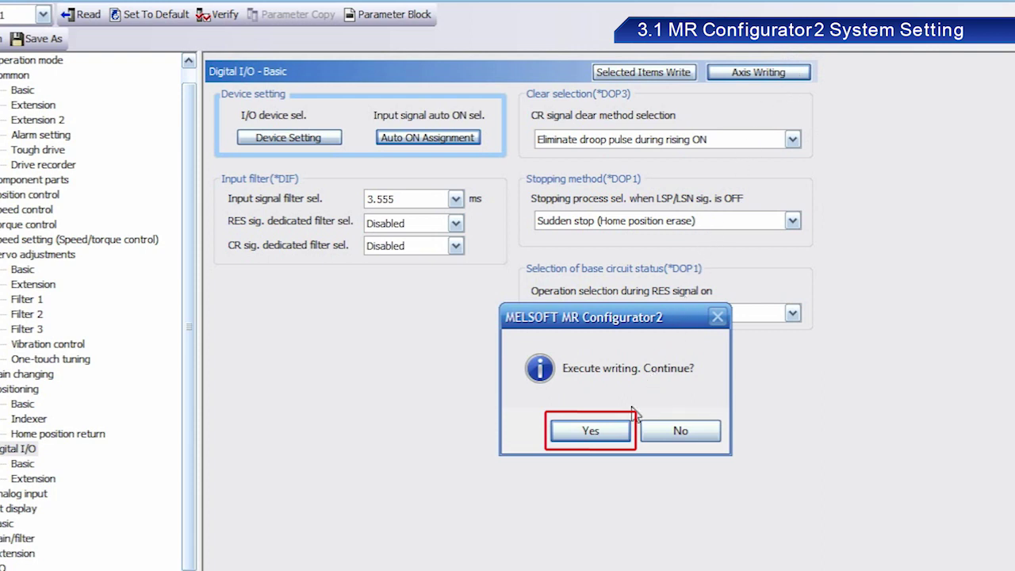
click(617, 439)
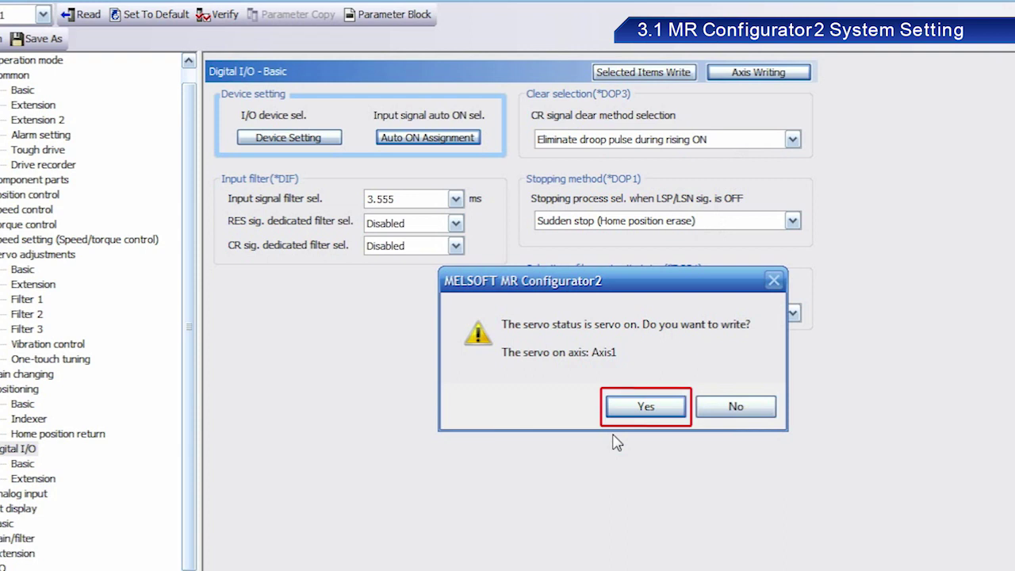
click(646, 407)
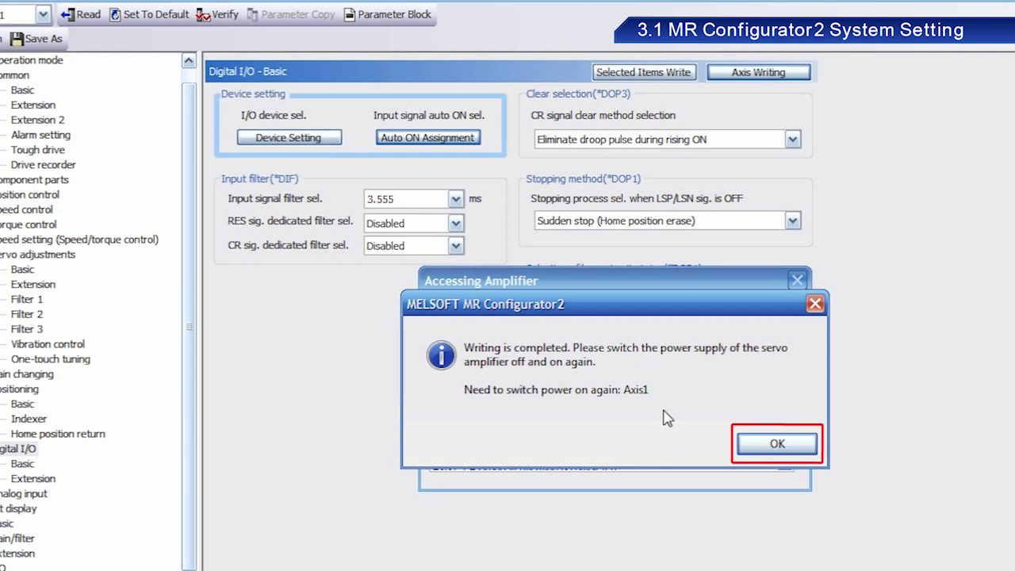
click(783, 448)
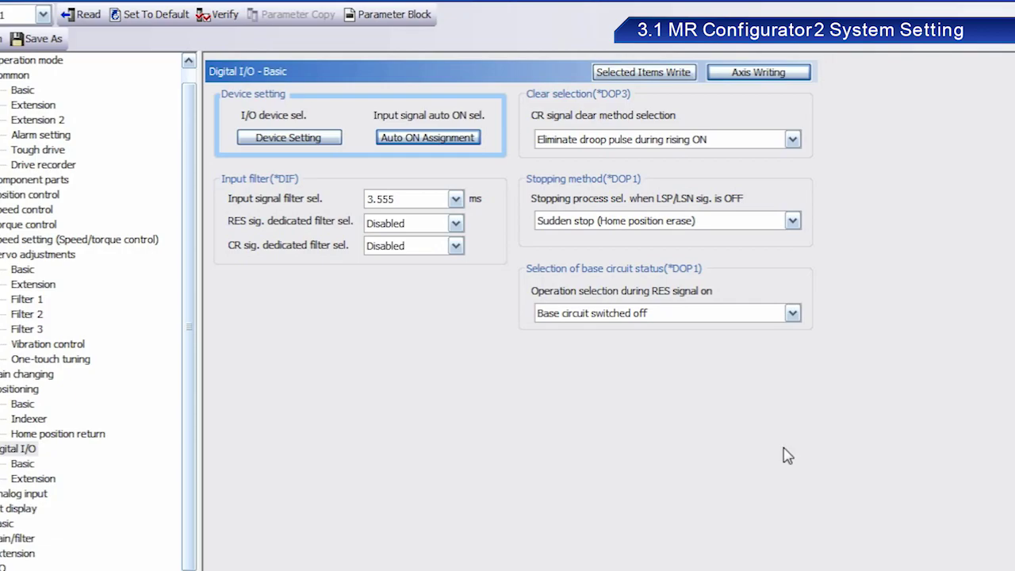